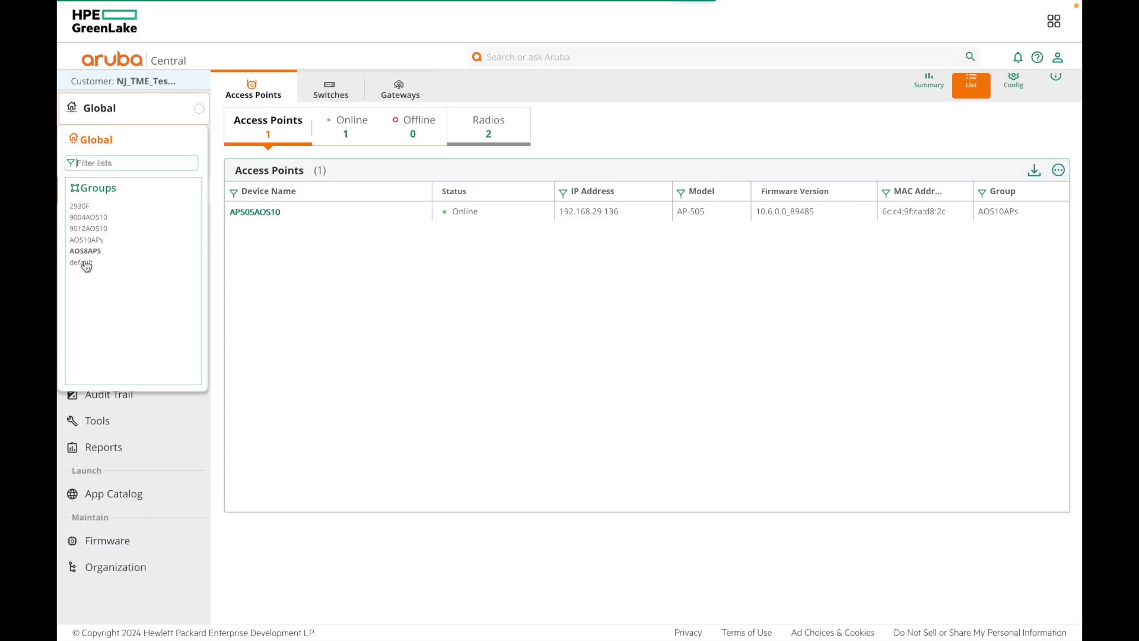
Switch the scope to the AOS10APs group and open its access point configuration
left_click(83, 248)
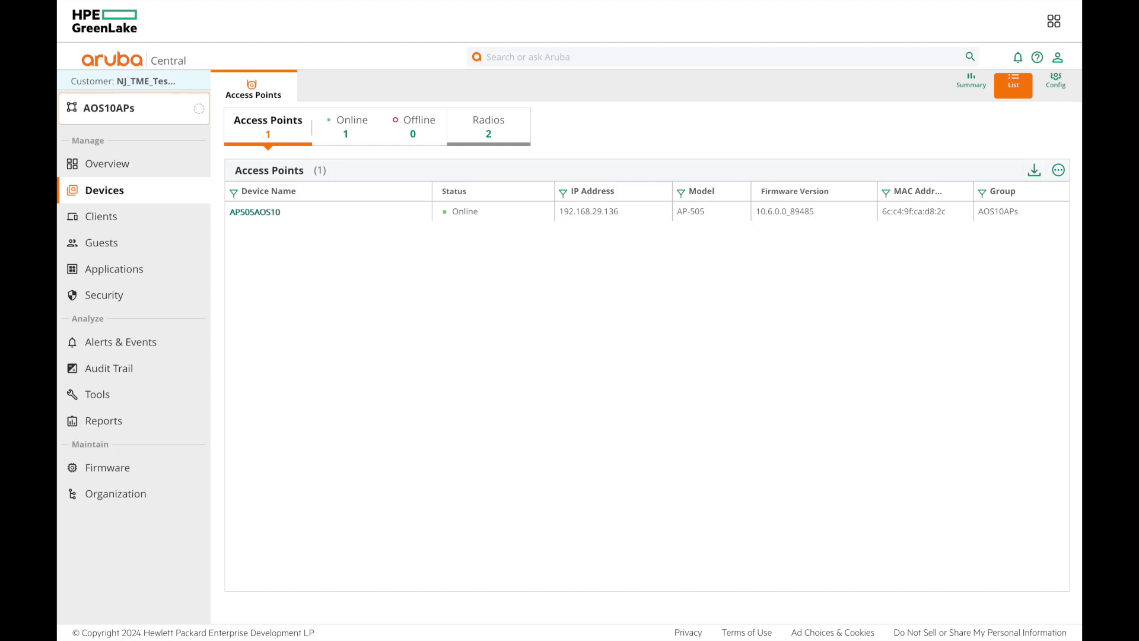
left_click(107, 164)
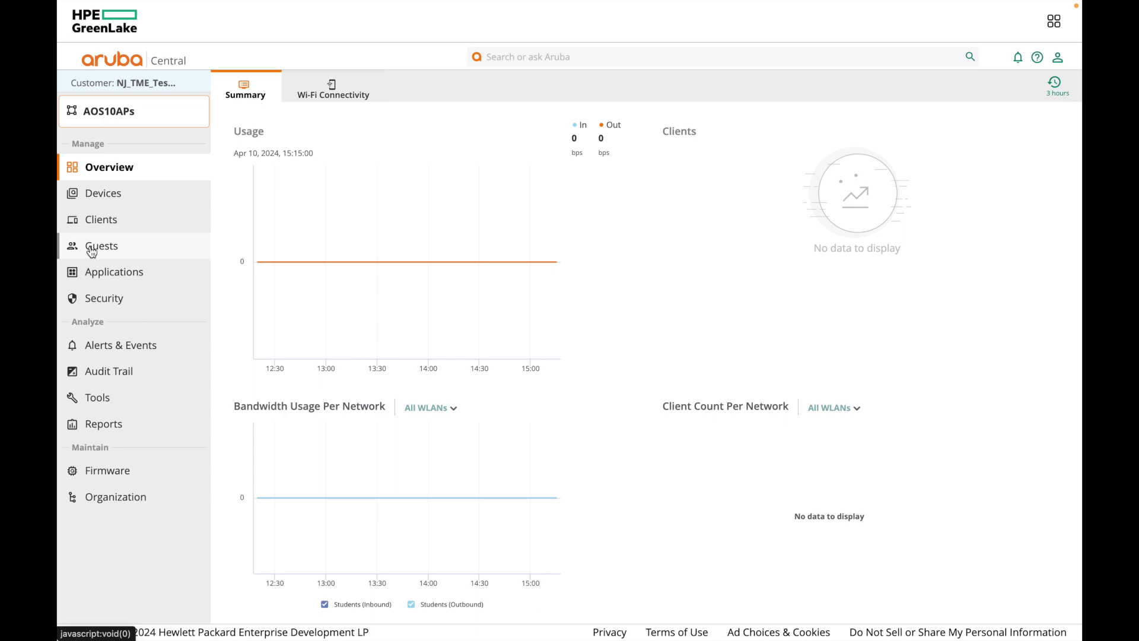
left_click(105, 206)
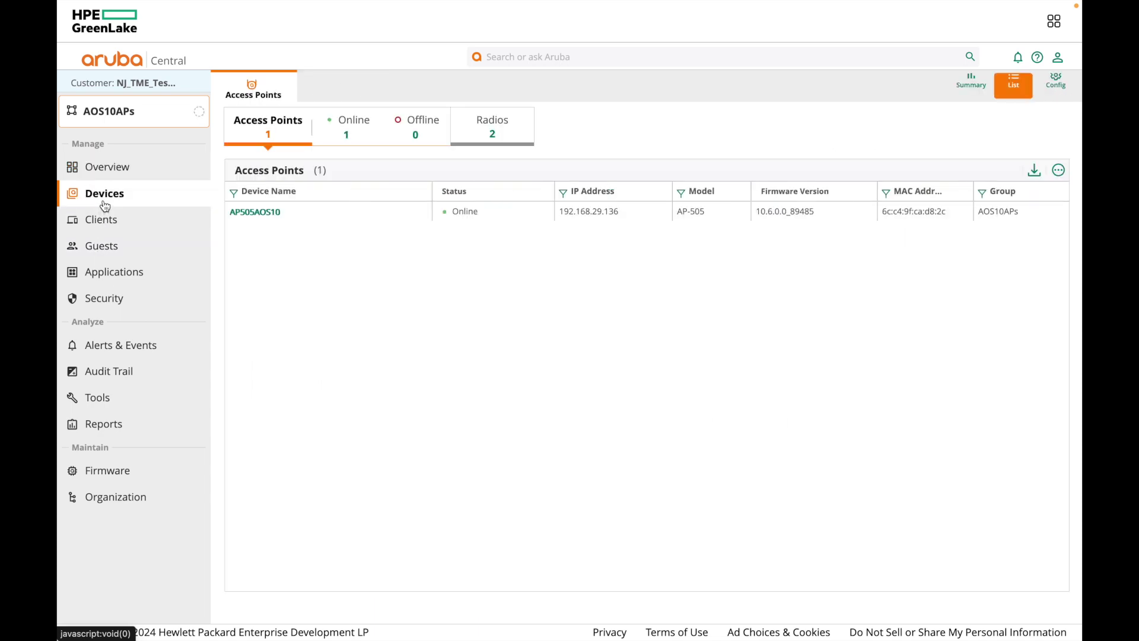
left_click(1052, 88)
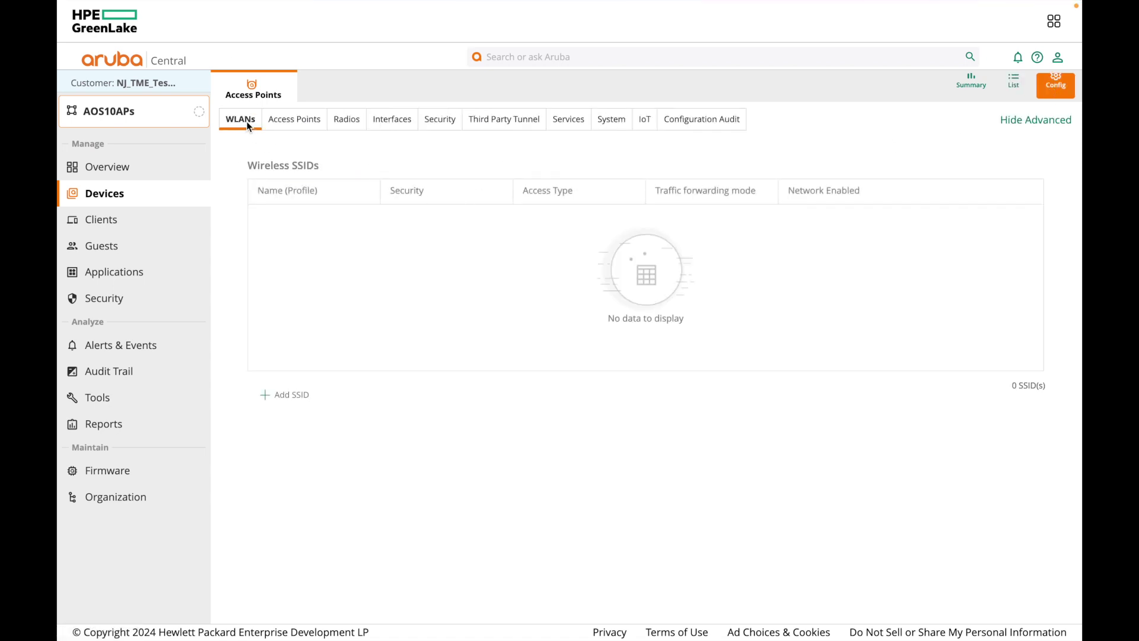
Start a new SSID named 'Students'
left_click(271, 402)
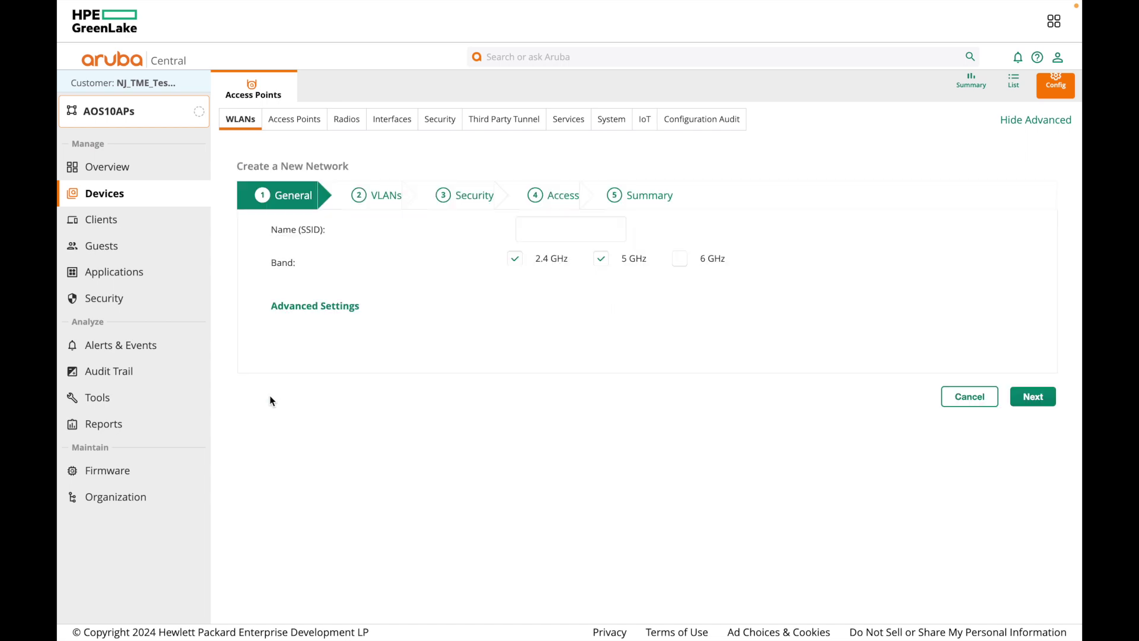
left_click(541, 234)
type("Students")
left_click(1025, 399)
Replace the default VLAN 1 with client VLAN 40
left_click(514, 296)
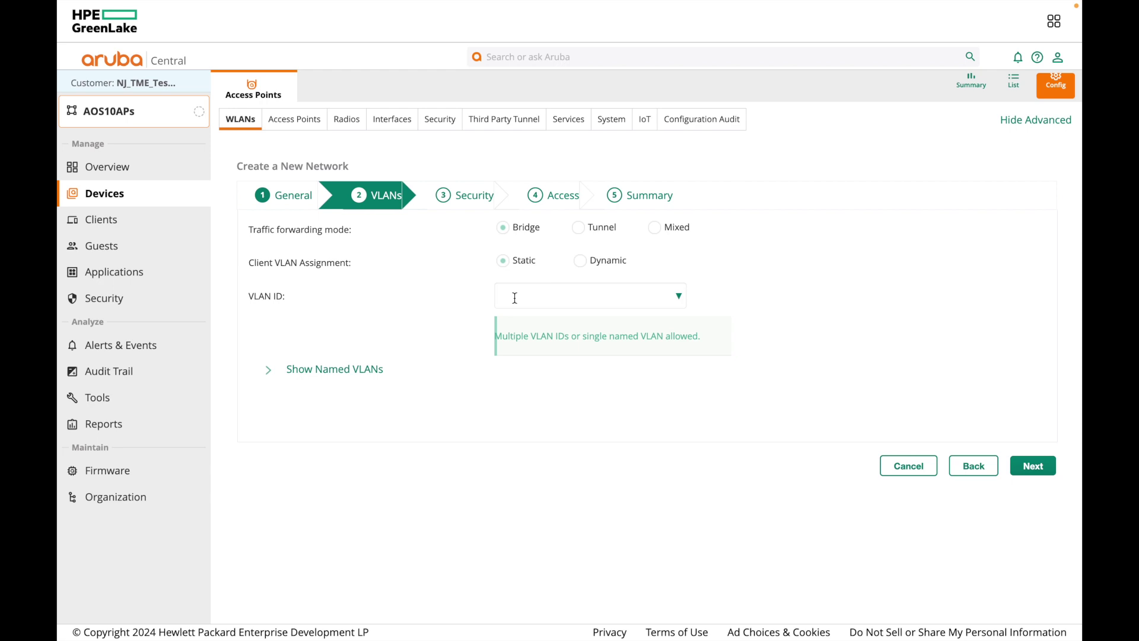
type("40")
key("Return")
left_click(1033, 466)
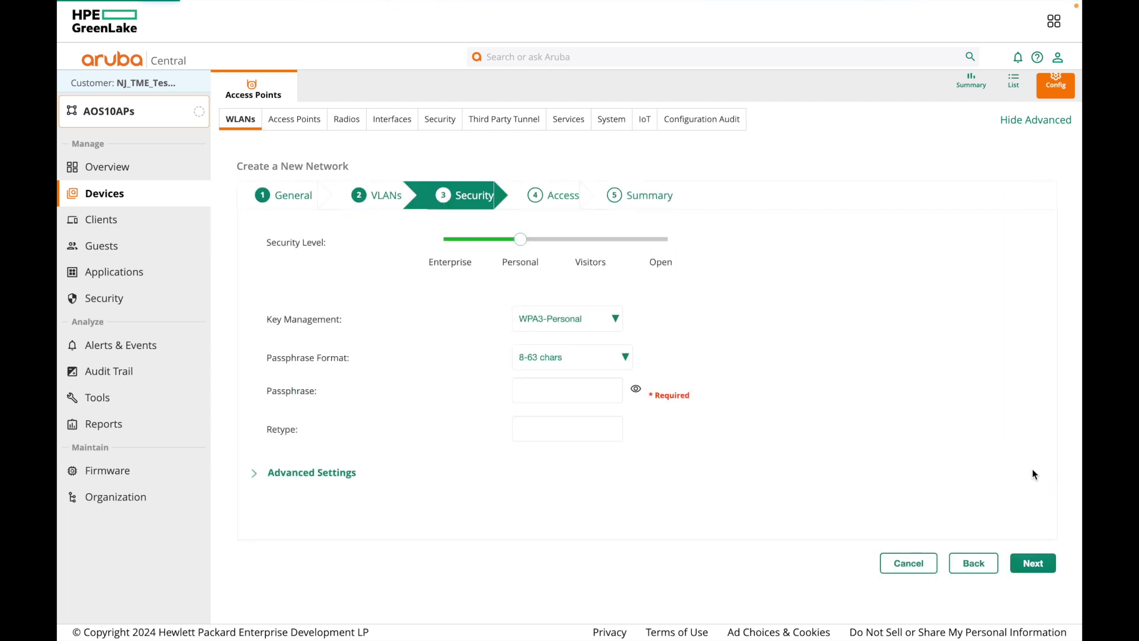
Set key management to MPSK AES with Cloud Auth as the primary server
left_click(595, 325)
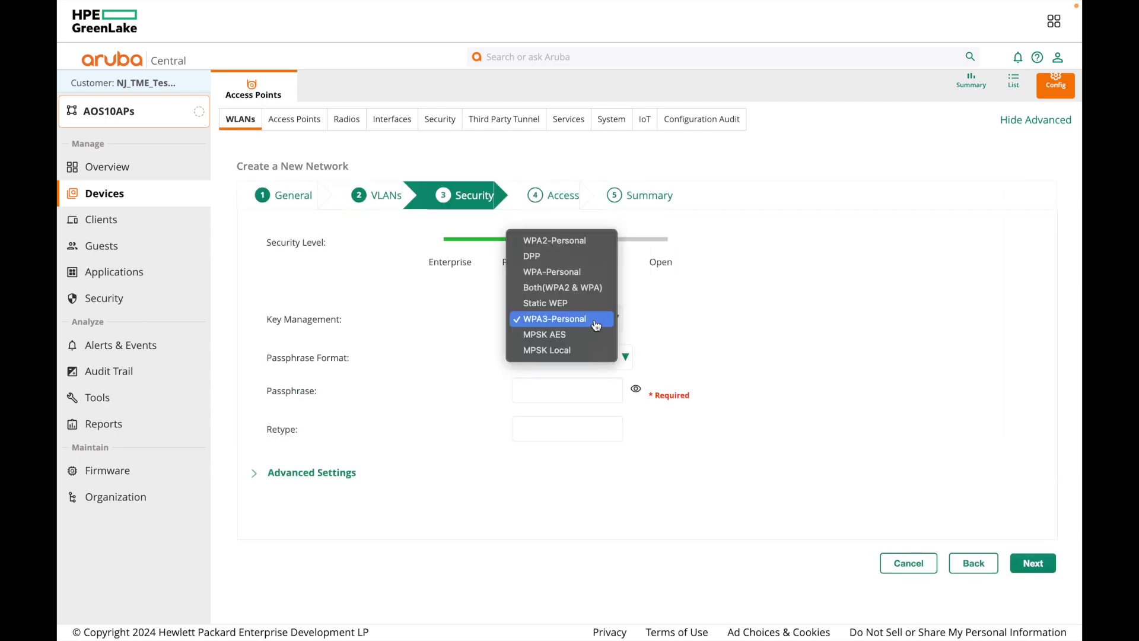
left_click(577, 336)
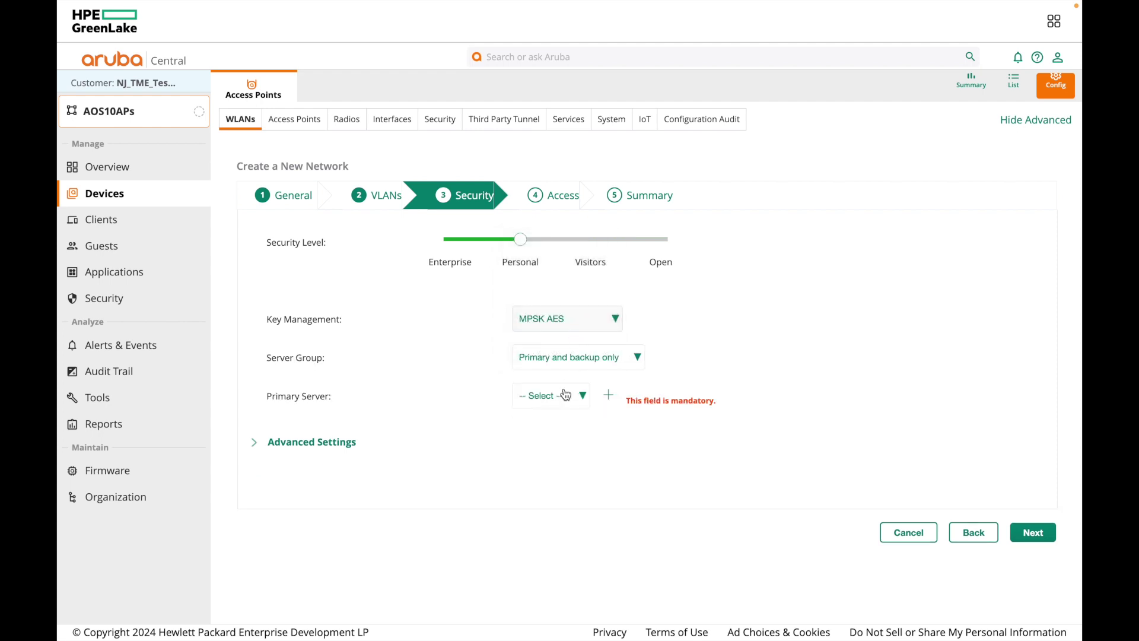
left_click(565, 395)
left_click(556, 412)
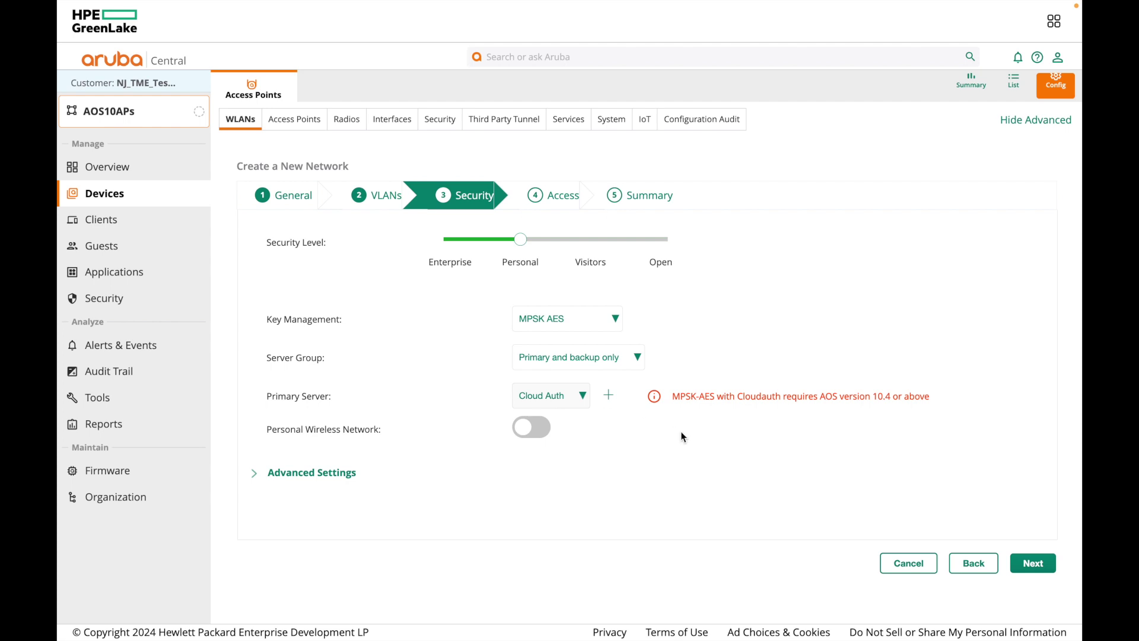
left_click(1036, 563)
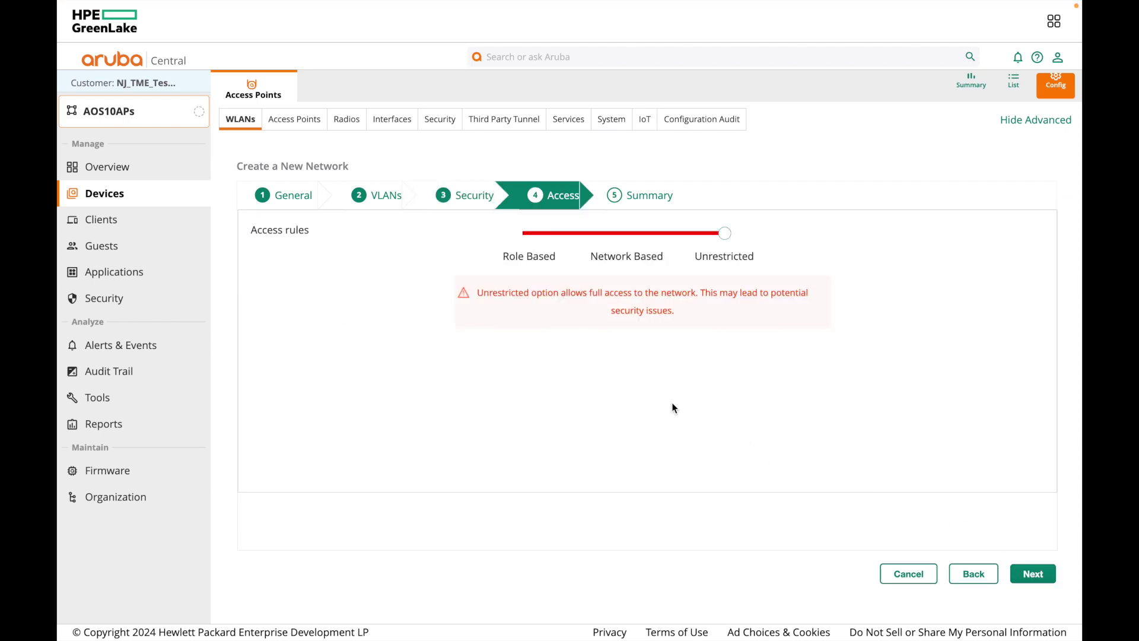
Accept Unrestricted access, review the summary, and finish the Students SSID
left_click(1032, 575)
scroll(820, 471, "down", 3)
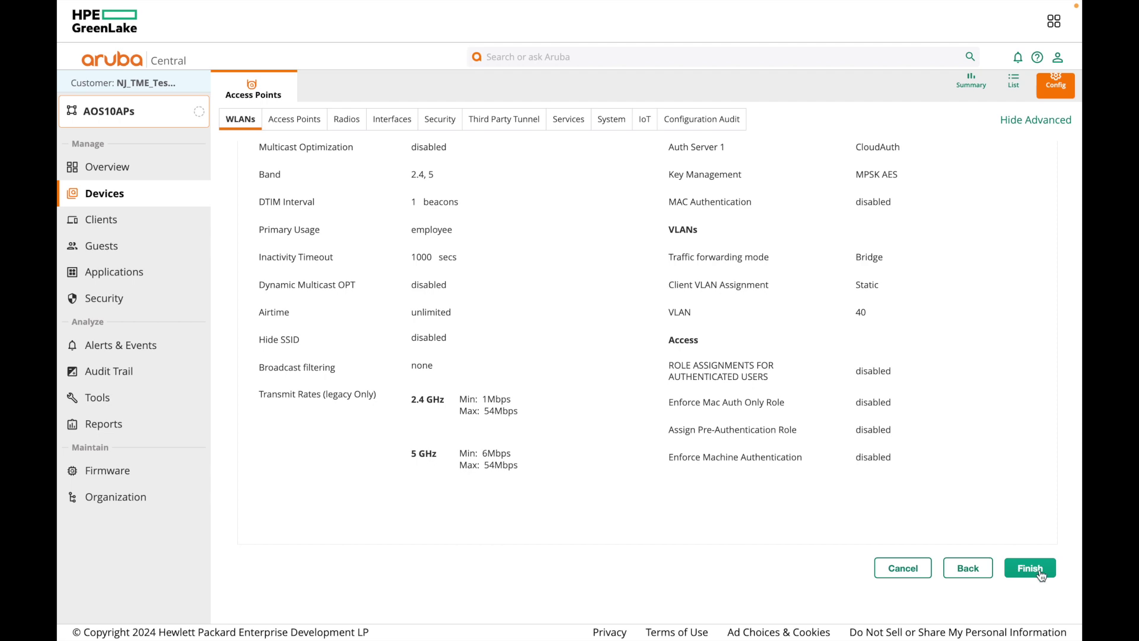
left_click(1040, 570)
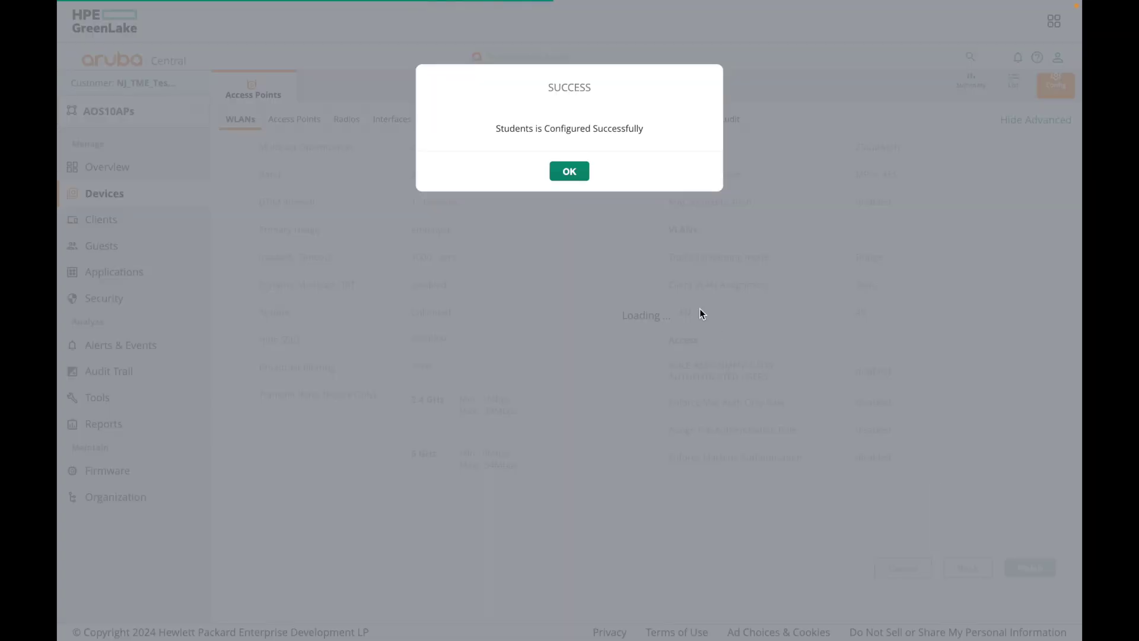
left_click(570, 172)
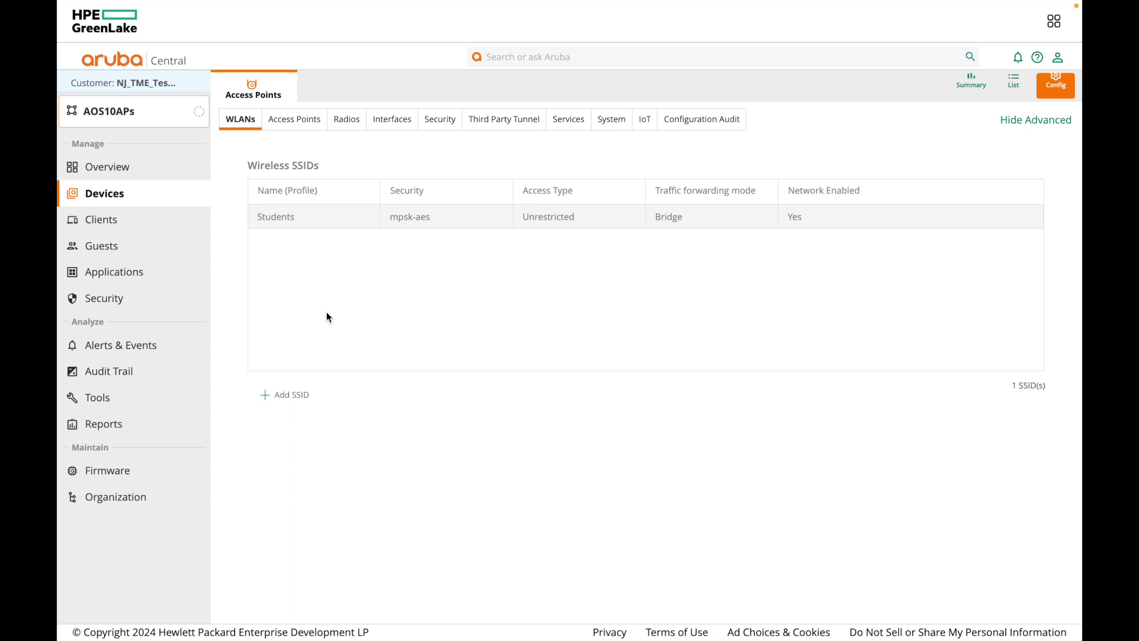
Switch to Global scope and open the Security Authentication & Policy configuration
left_click(135, 122)
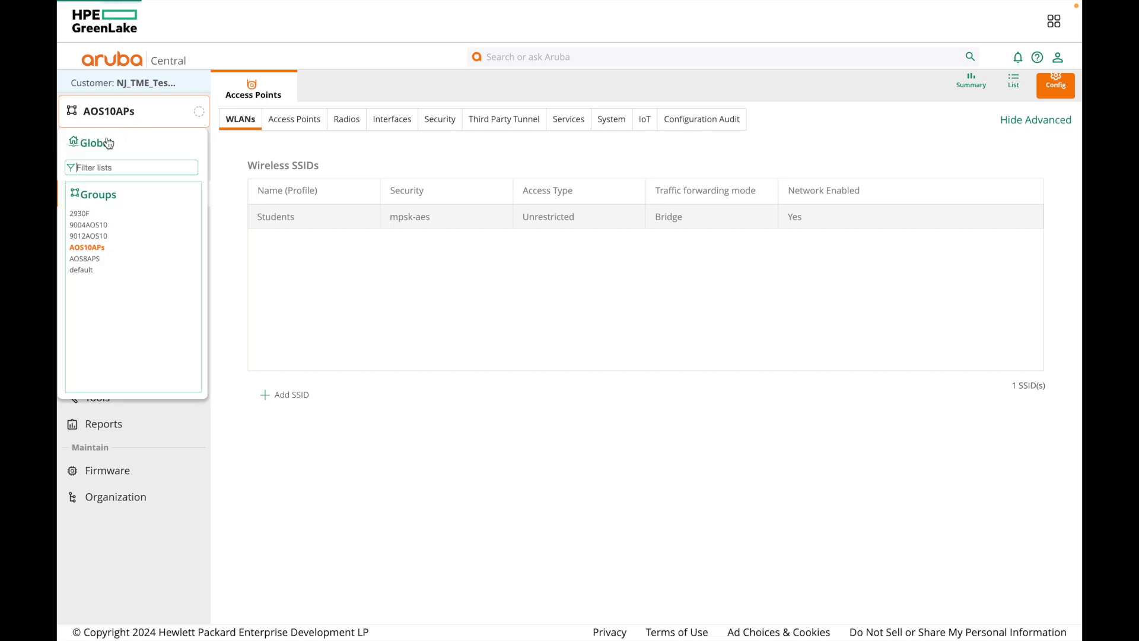
left_click(112, 142)
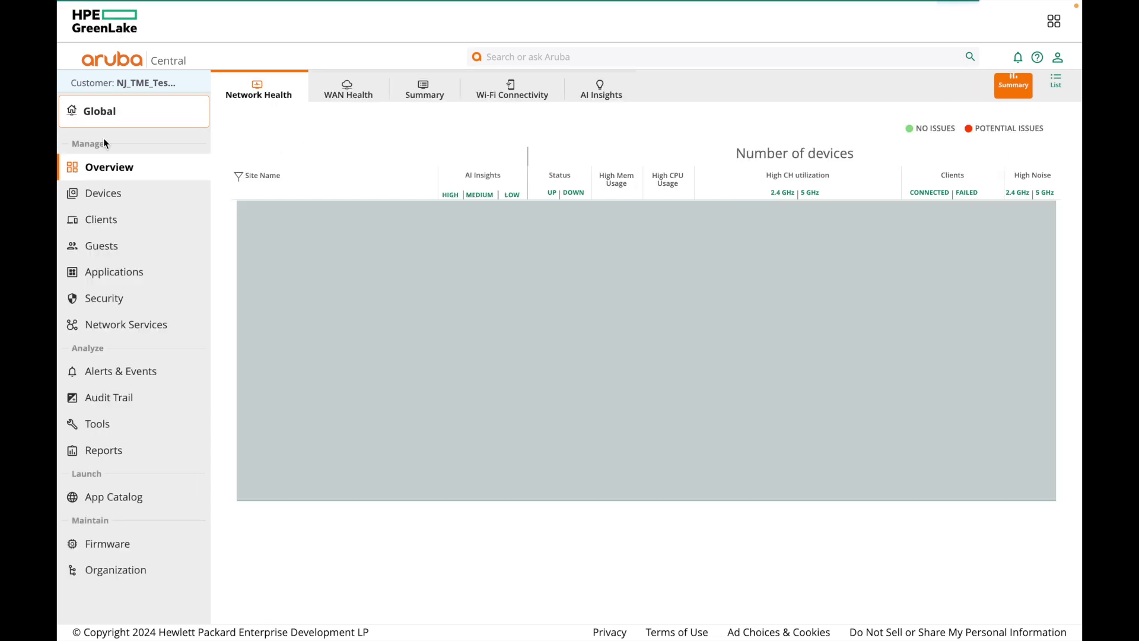
left_click(104, 300)
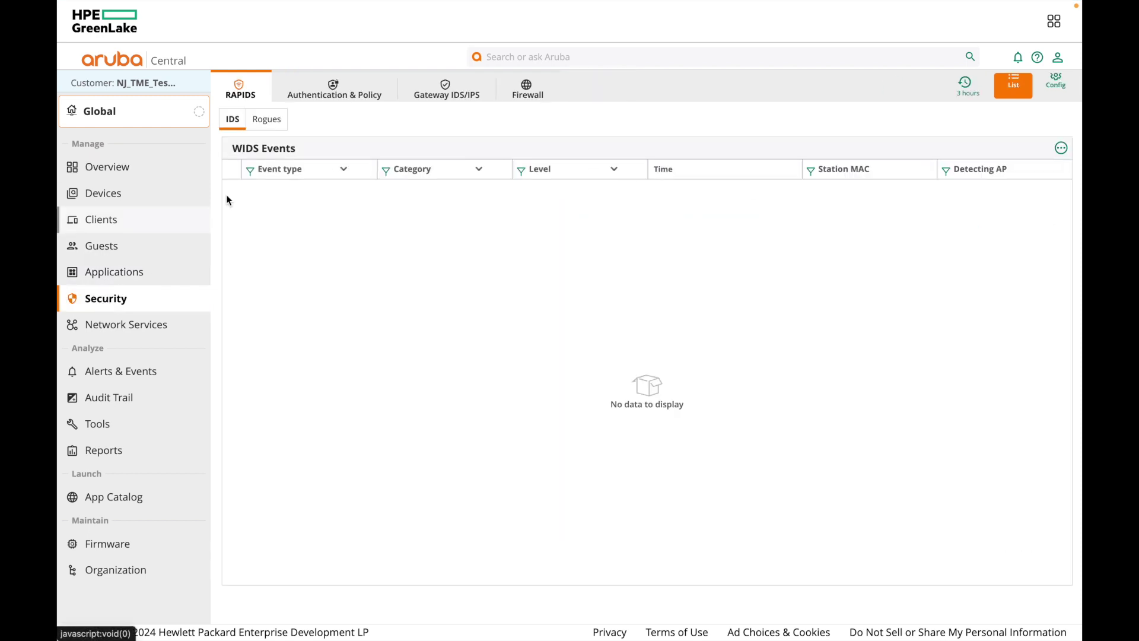
left_click(333, 97)
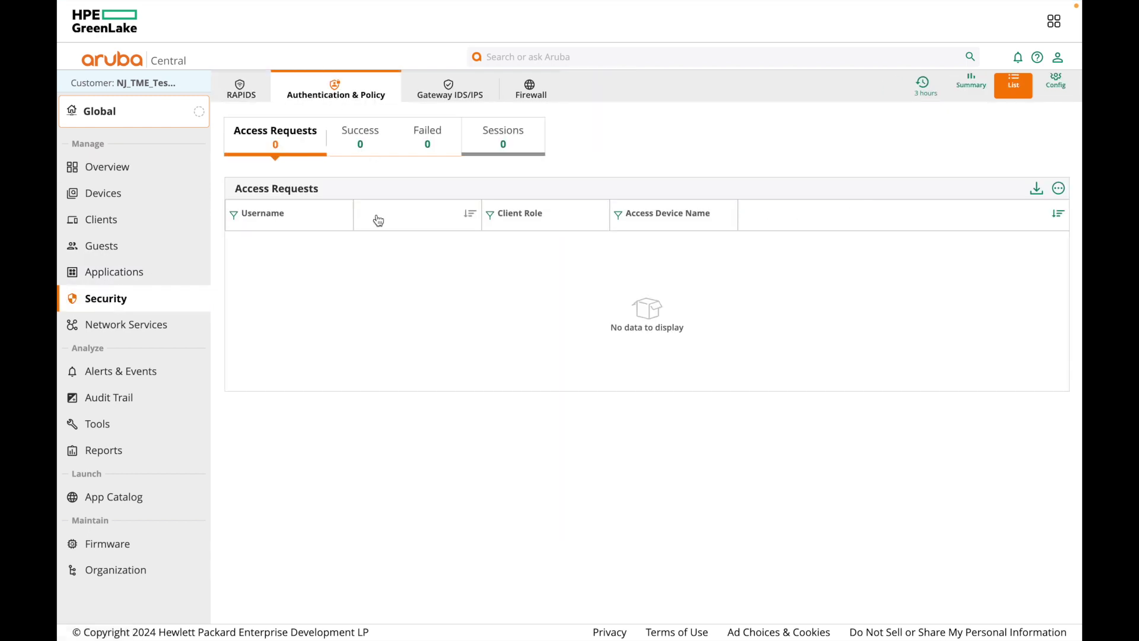
left_click(1061, 89)
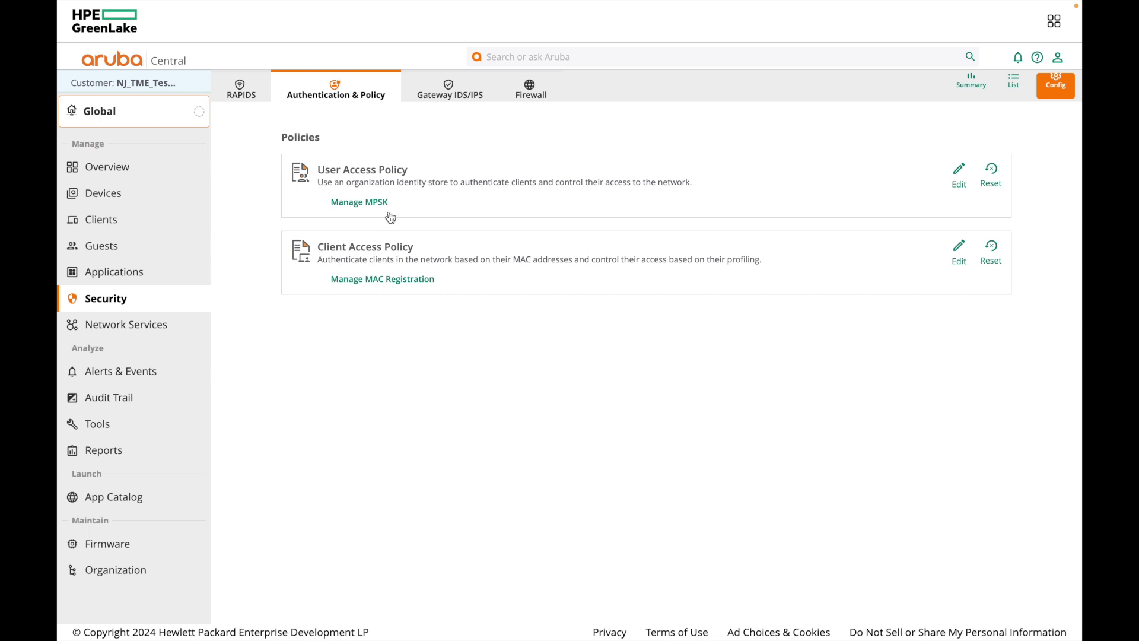
Set the User Access Policy identity provider to Okta Workforce Identity Cloud, checking its quick start guide
left_click(959, 171)
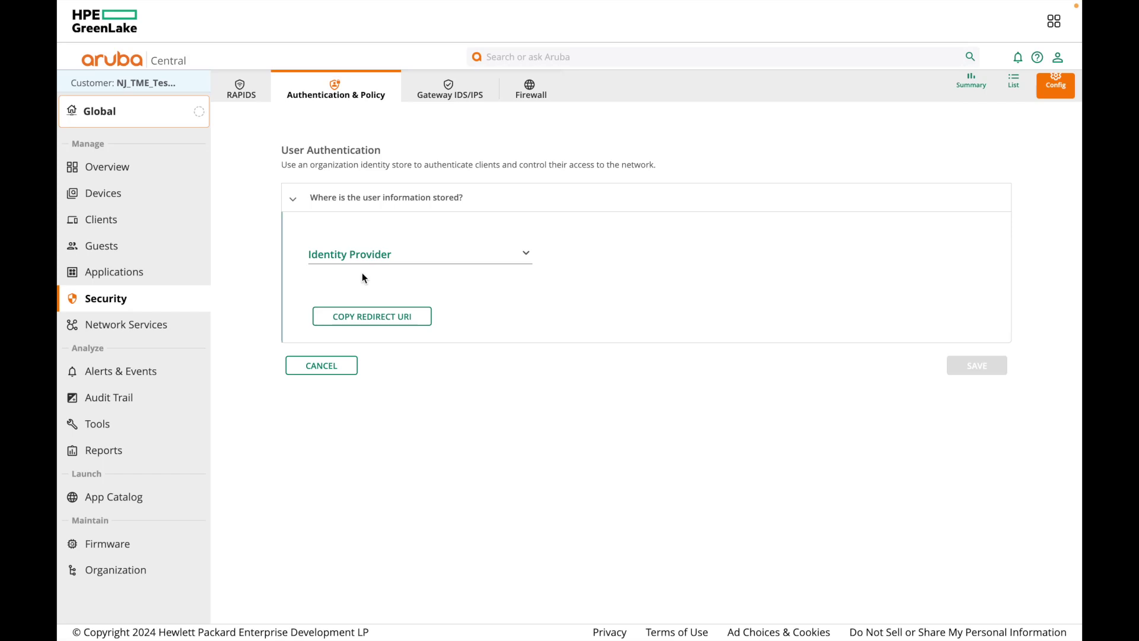
left_click(369, 257)
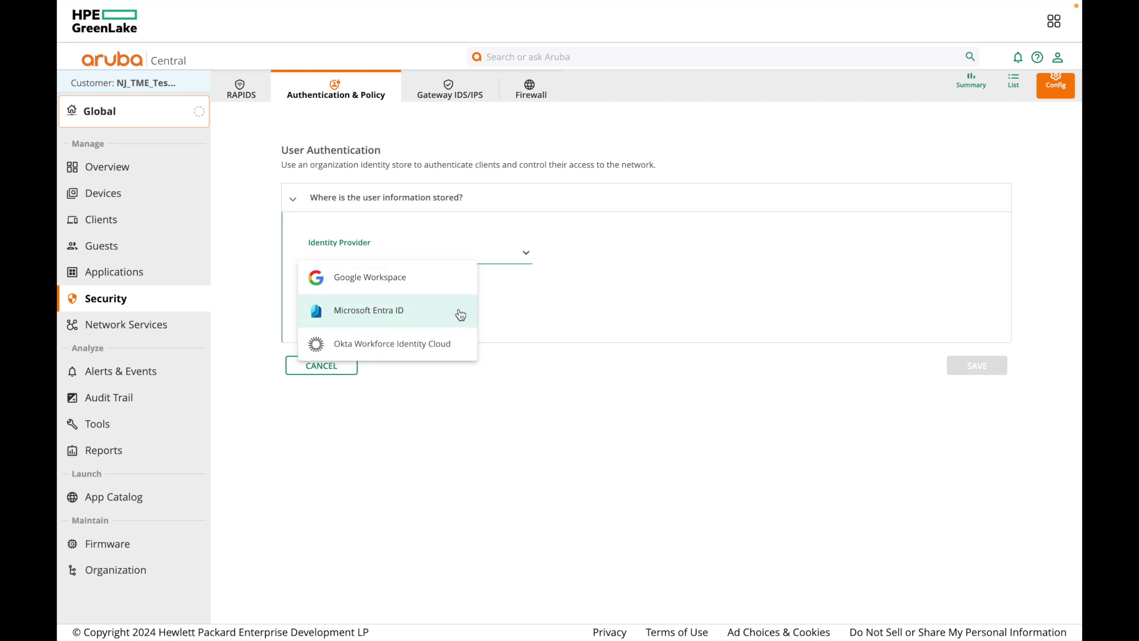
left_click(522, 286)
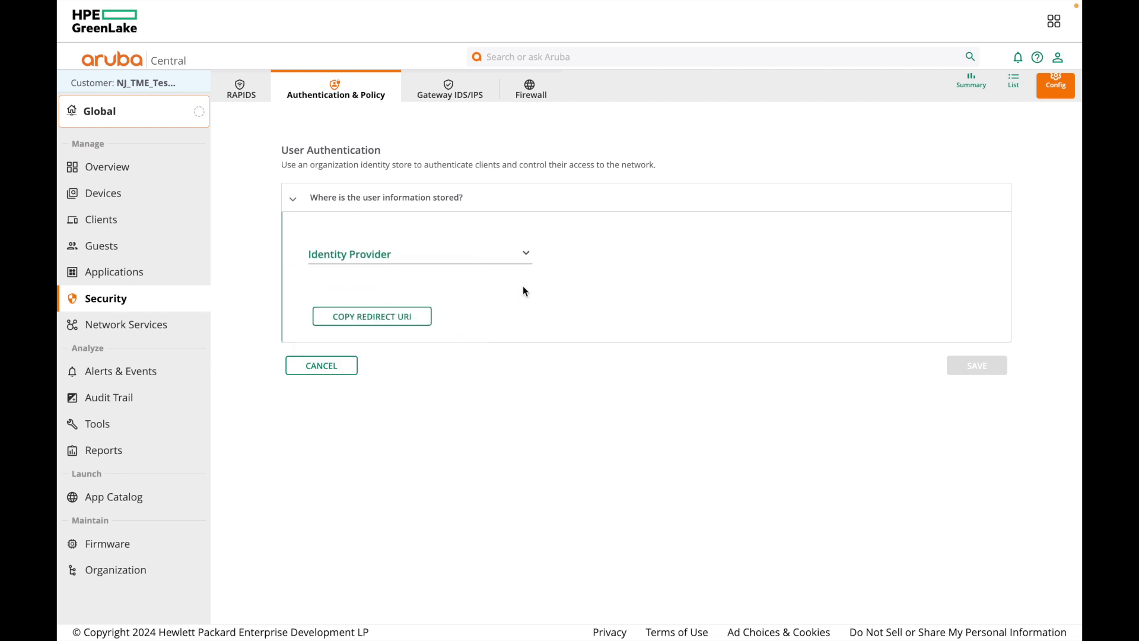
left_click(479, 253)
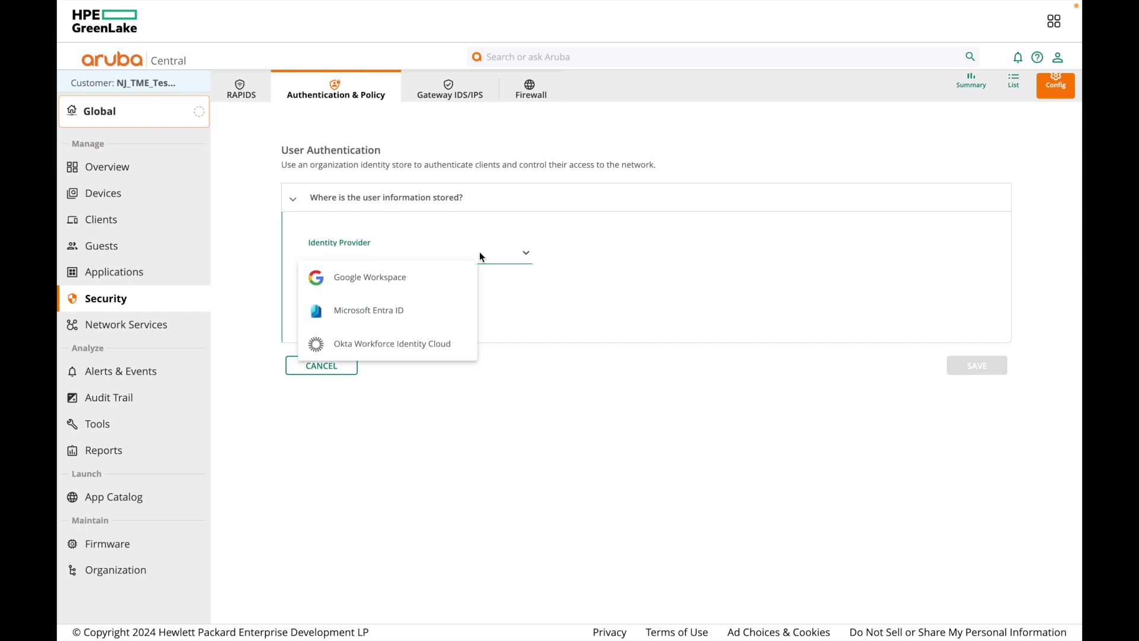
left_click(378, 346)
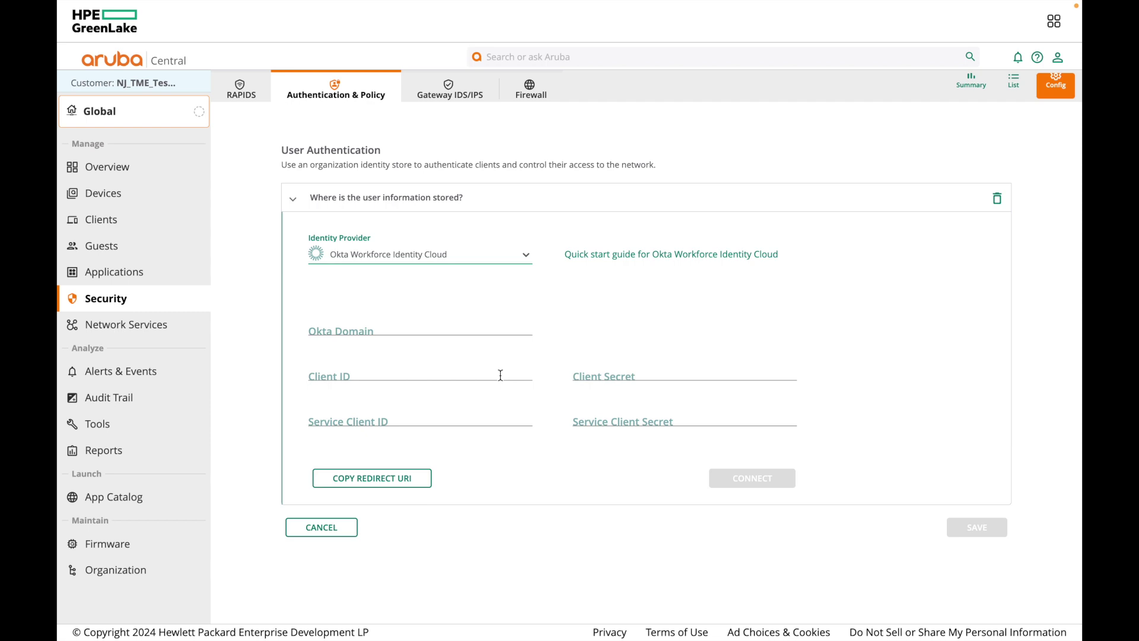
left_click(651, 259)
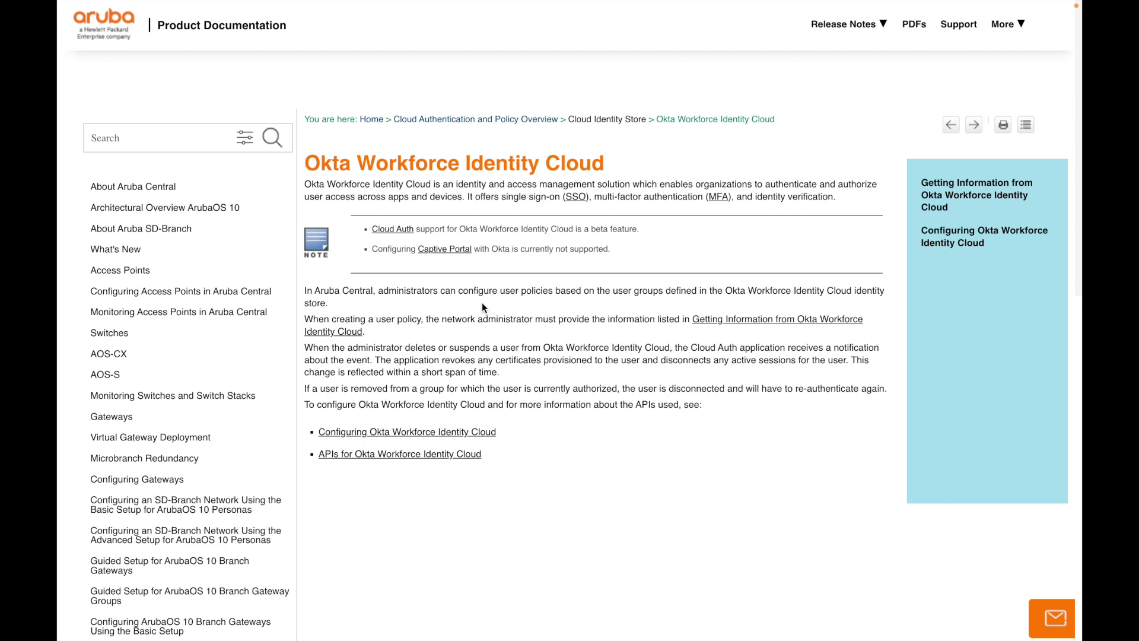
key("ctrl+w")
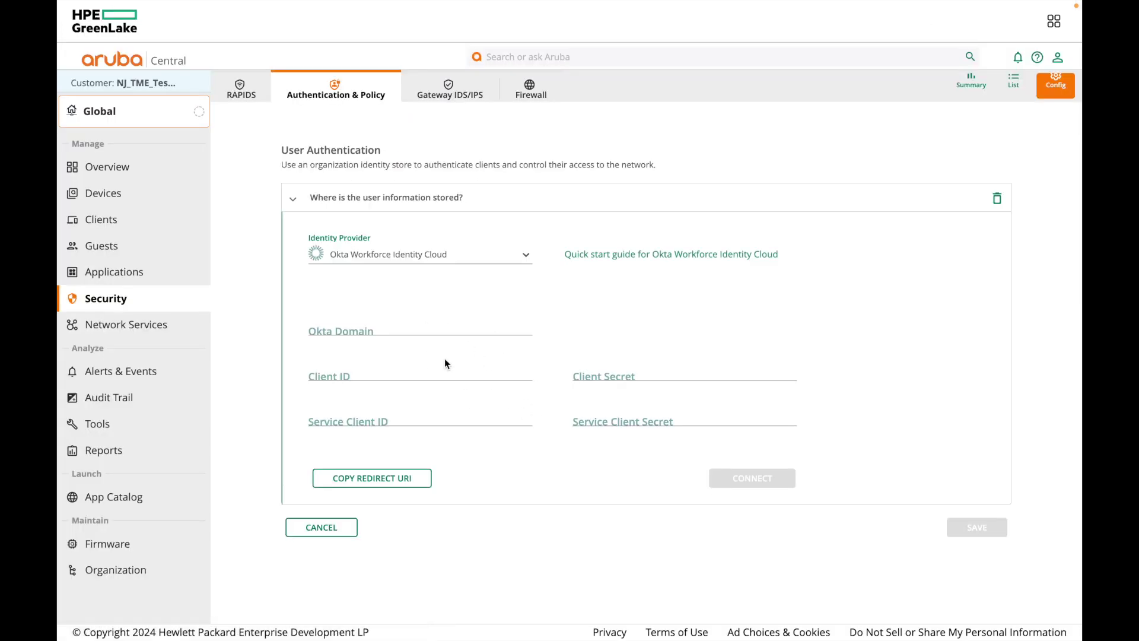
Paste the Okta domain, client ID/secret and service client ID/secret, then connect to Okta
left_click(445, 324)
type("trial-9027209.okta.com")
left_click(418, 372)
type("0oad4ea6omPR9FfWU697")
left_click(594, 376)
key("ctrl+v")
left_click(439, 421)
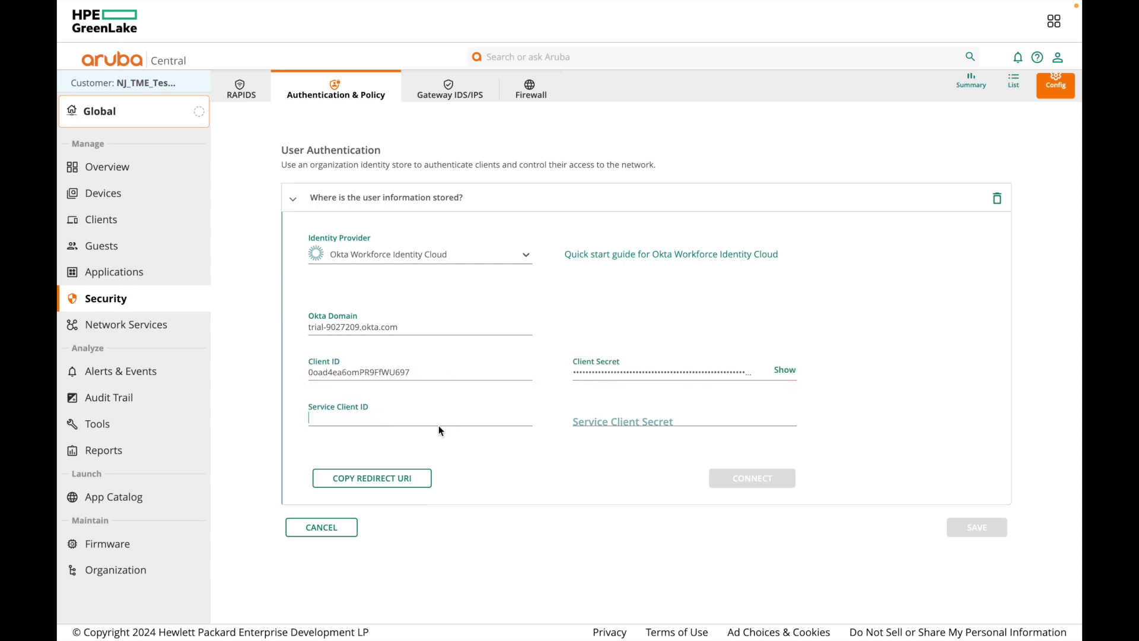
key("ctrl+v")
left_click(617, 421)
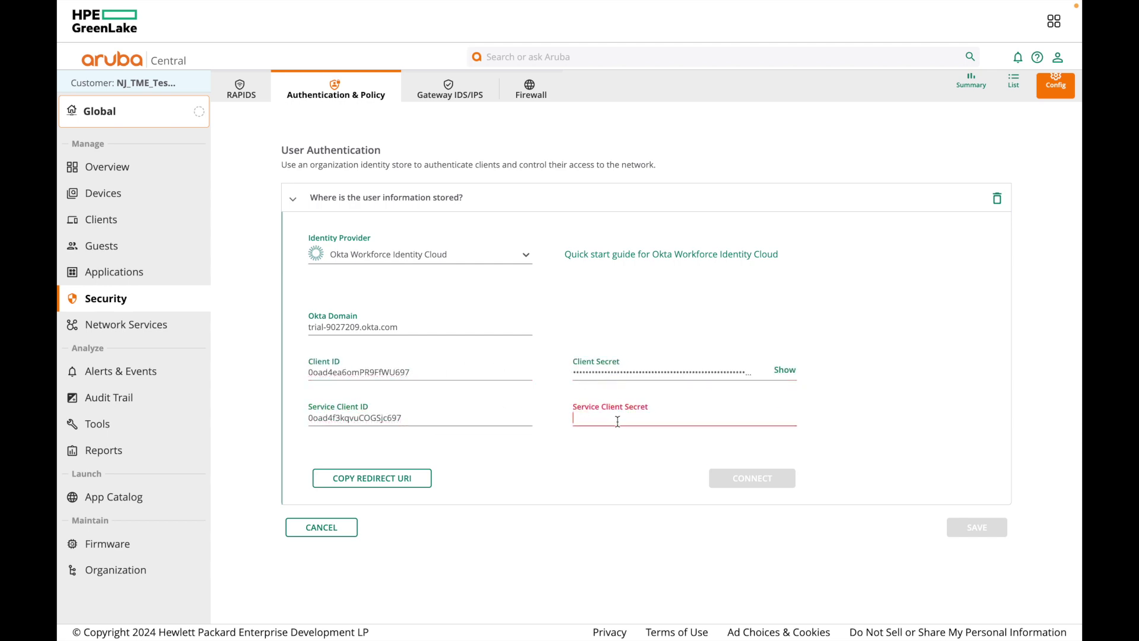
key("ctrl+v")
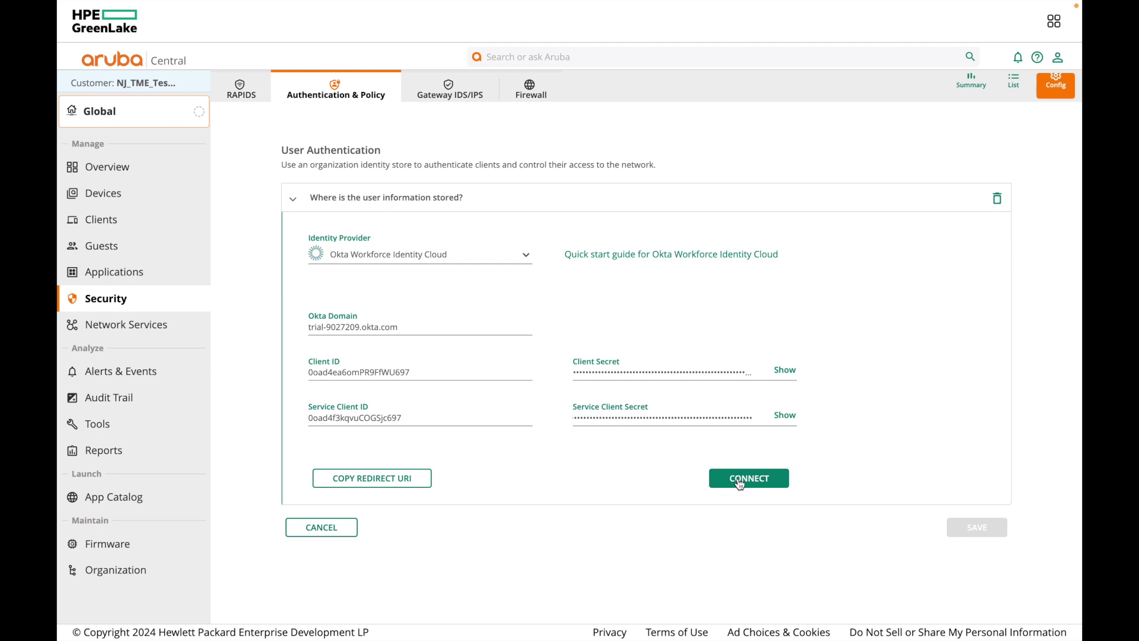
left_click(752, 483)
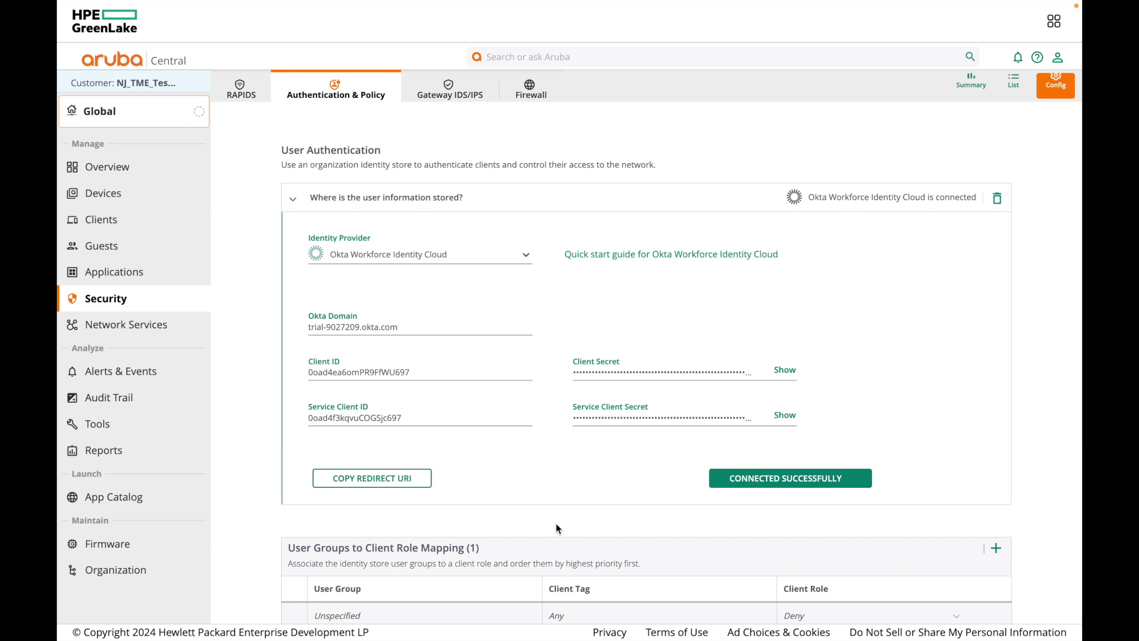
Map unspecified user groups to the Students client role and save the policy
scroll(577, 511, "down", 2)
scroll(577, 511, "down", 2)
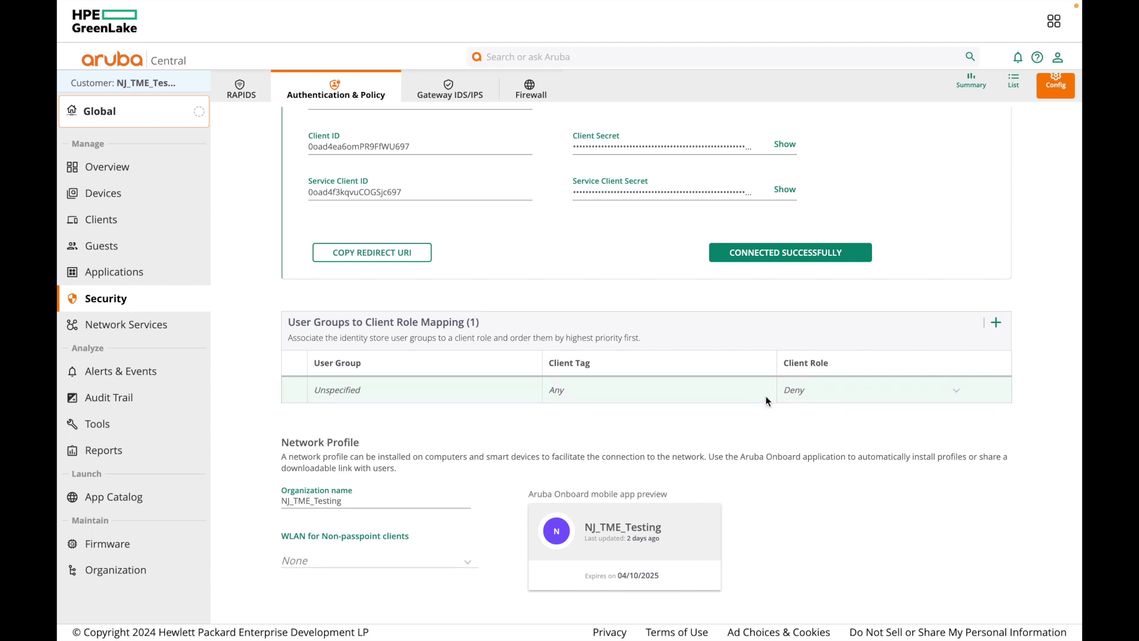
left_click(903, 397)
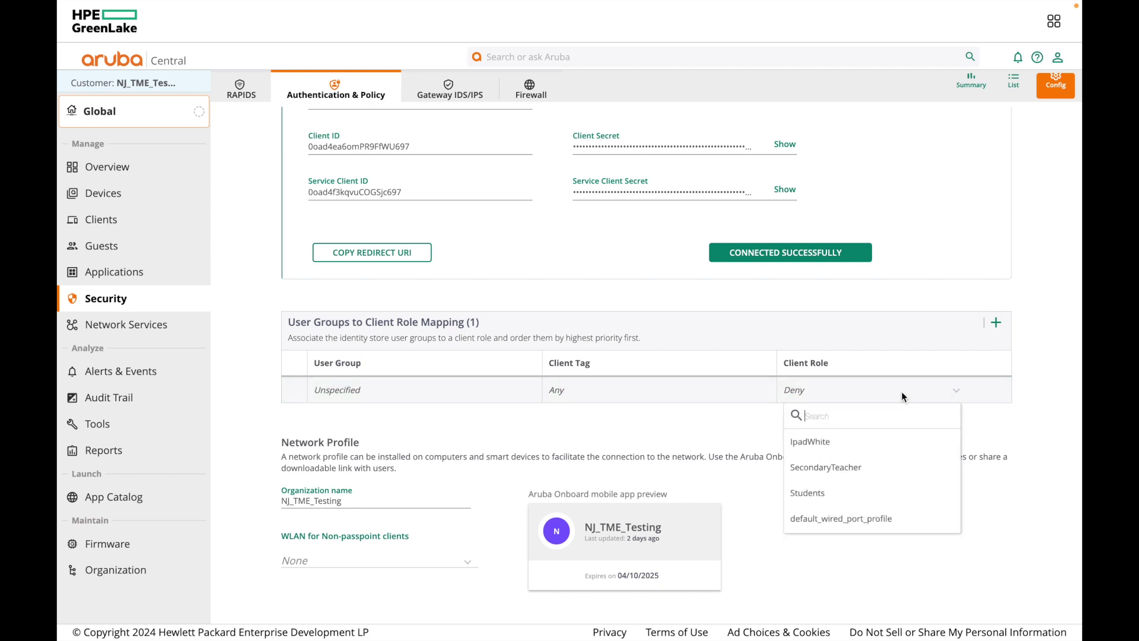
left_click(812, 495)
scroll(819, 422, "down", 2)
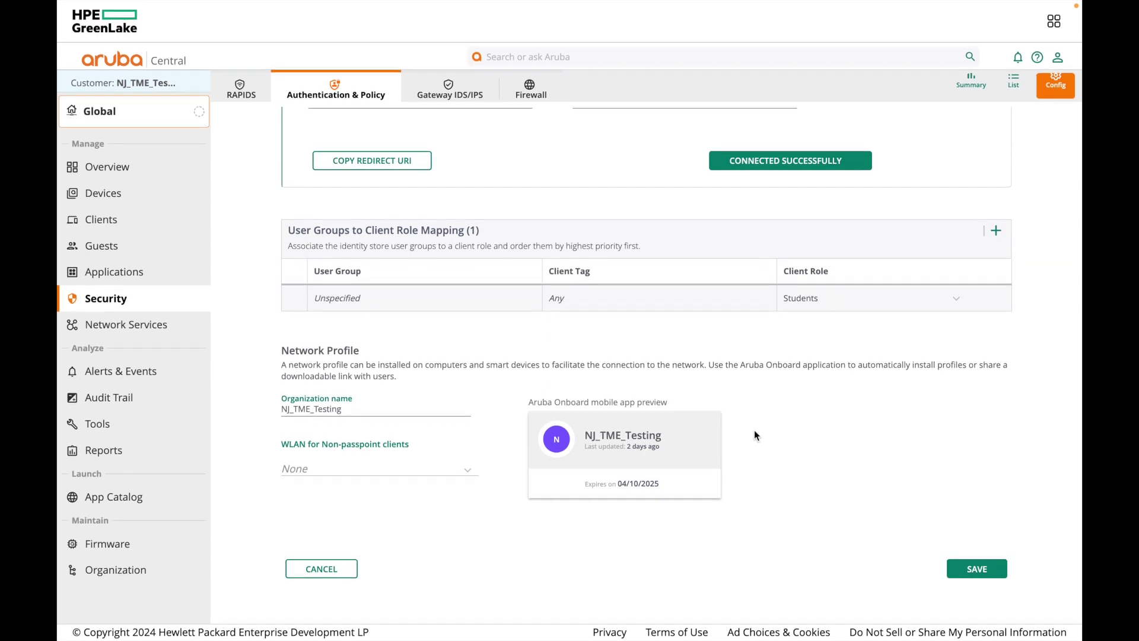
left_click(972, 570)
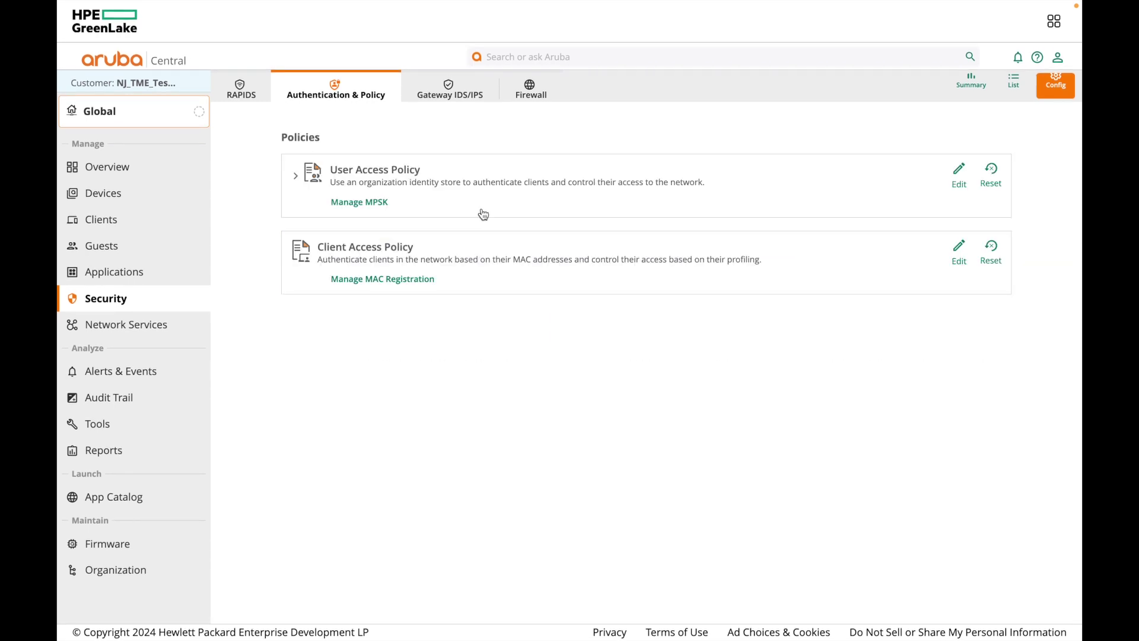
Create a new MPSK configuration for the Students WLAN and copy its password portal URL
left_click(363, 202)
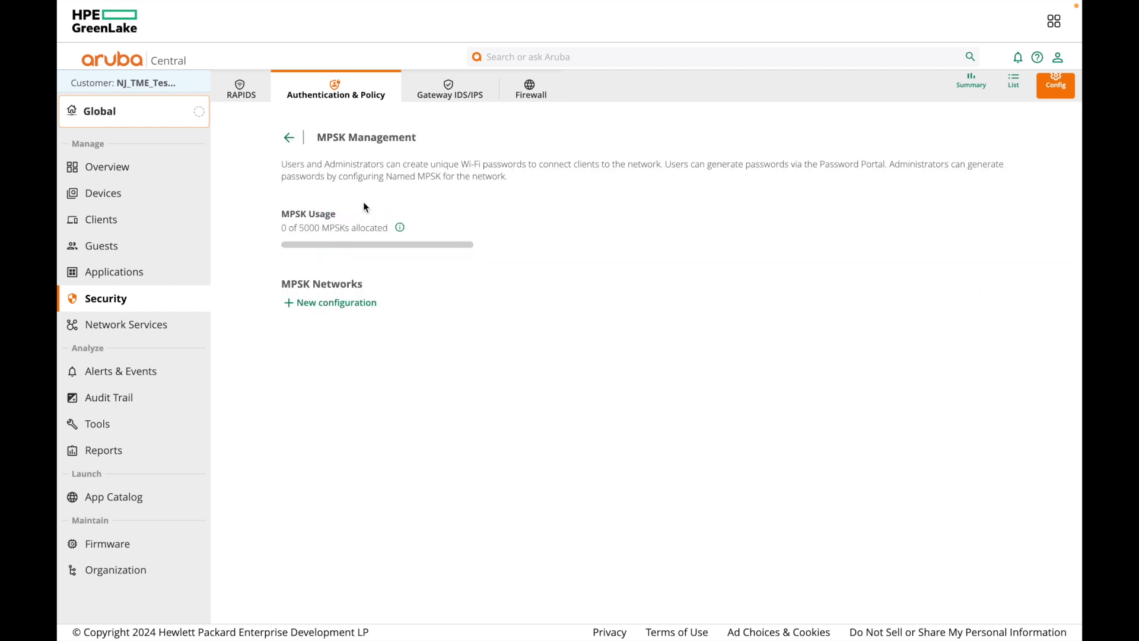
left_click(309, 308)
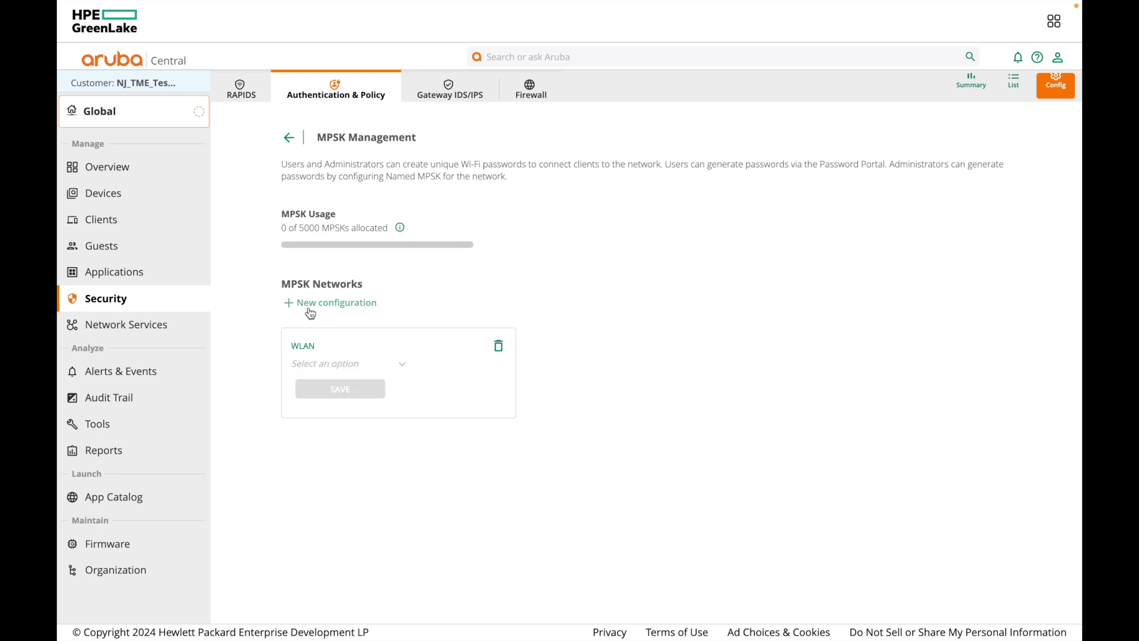
left_click(333, 364)
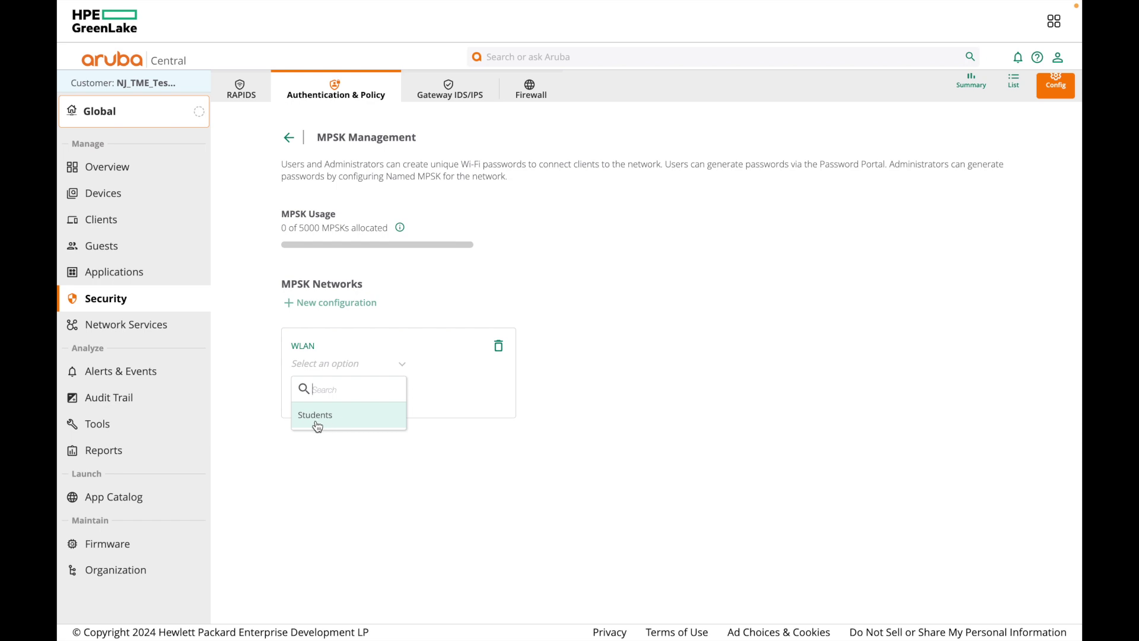
left_click(315, 420)
left_click(333, 390)
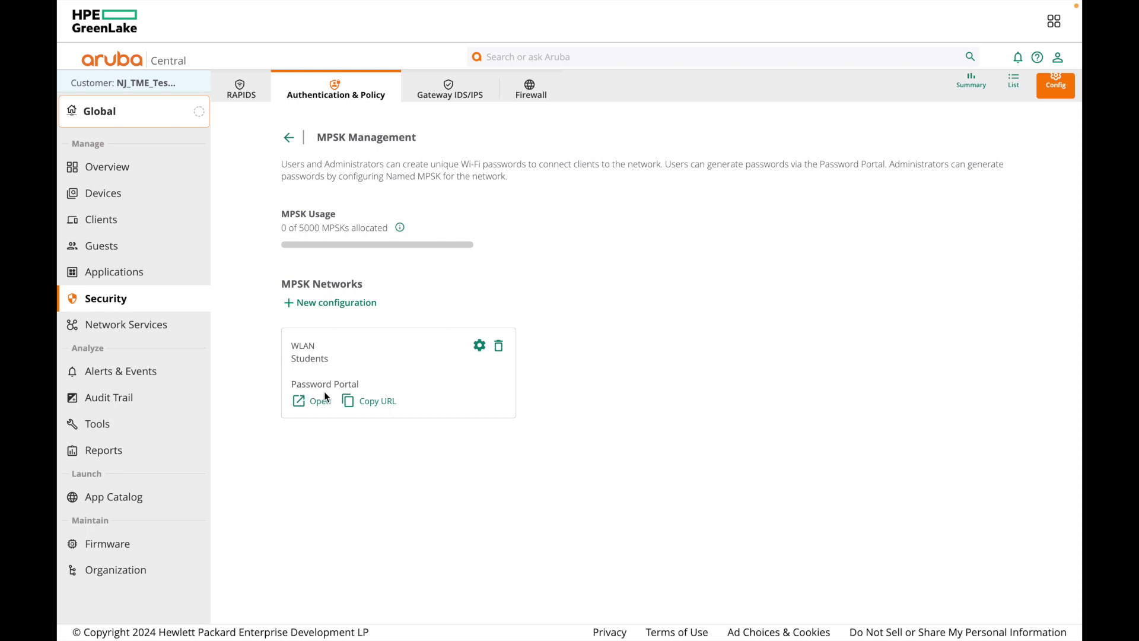
left_click(368, 403)
left_click(356, 404)
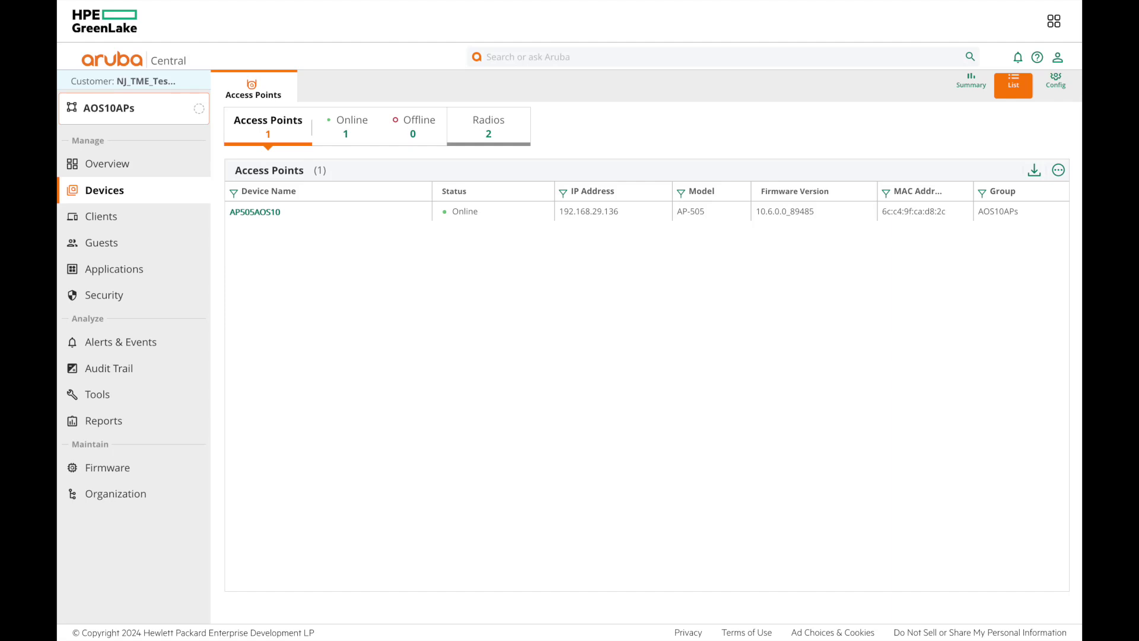
Return the scope to Global and go to the Applications page
left_click(126, 126)
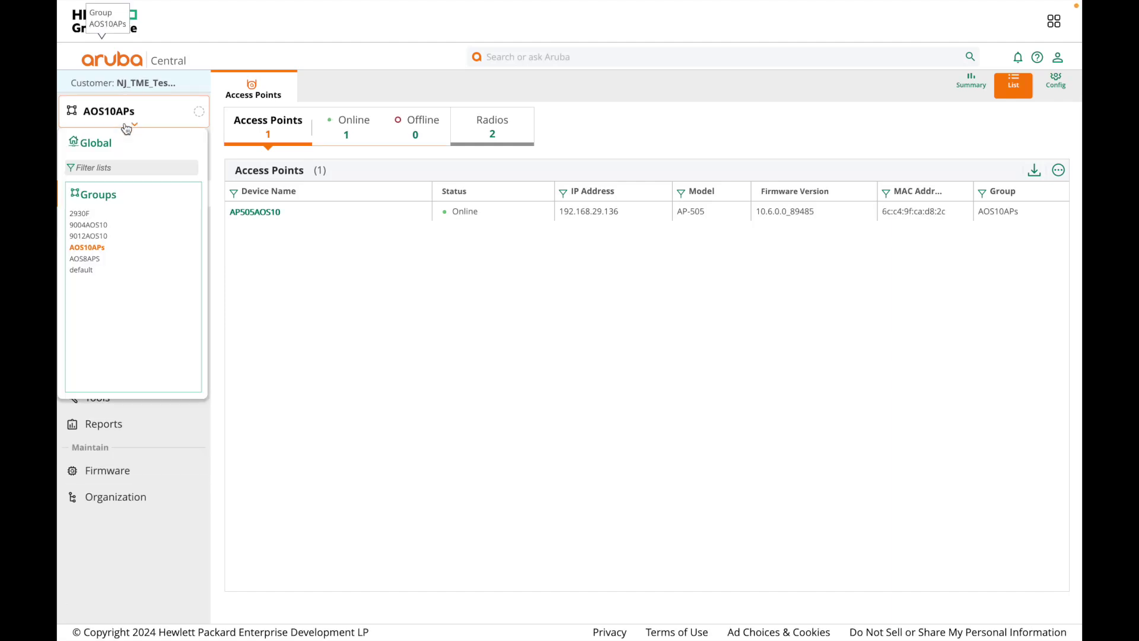
left_click(96, 143)
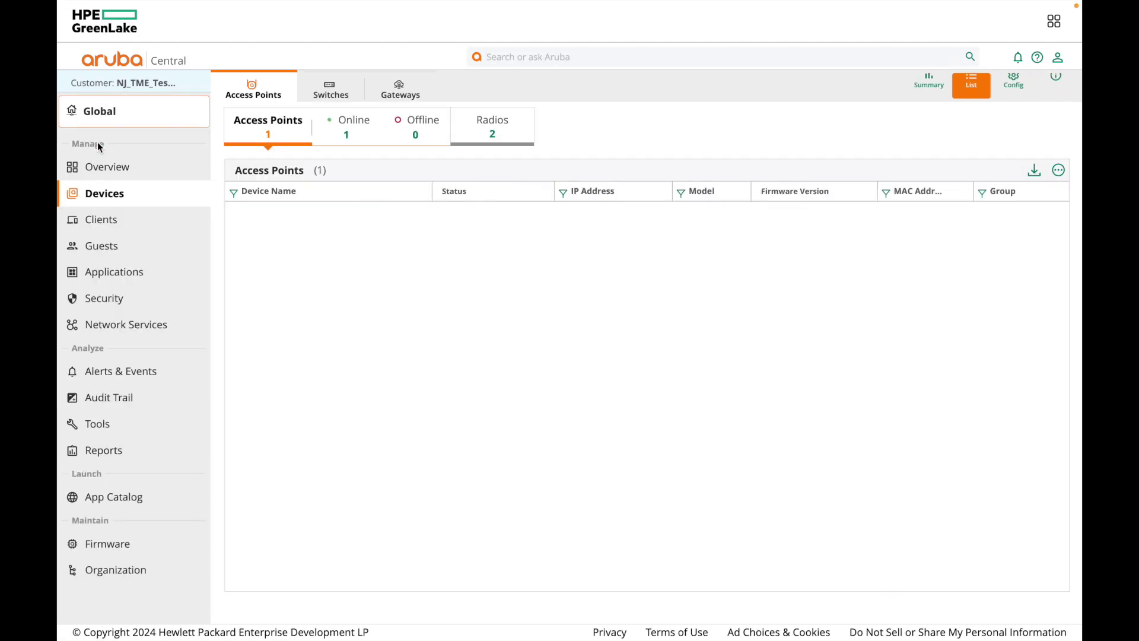
left_click(123, 276)
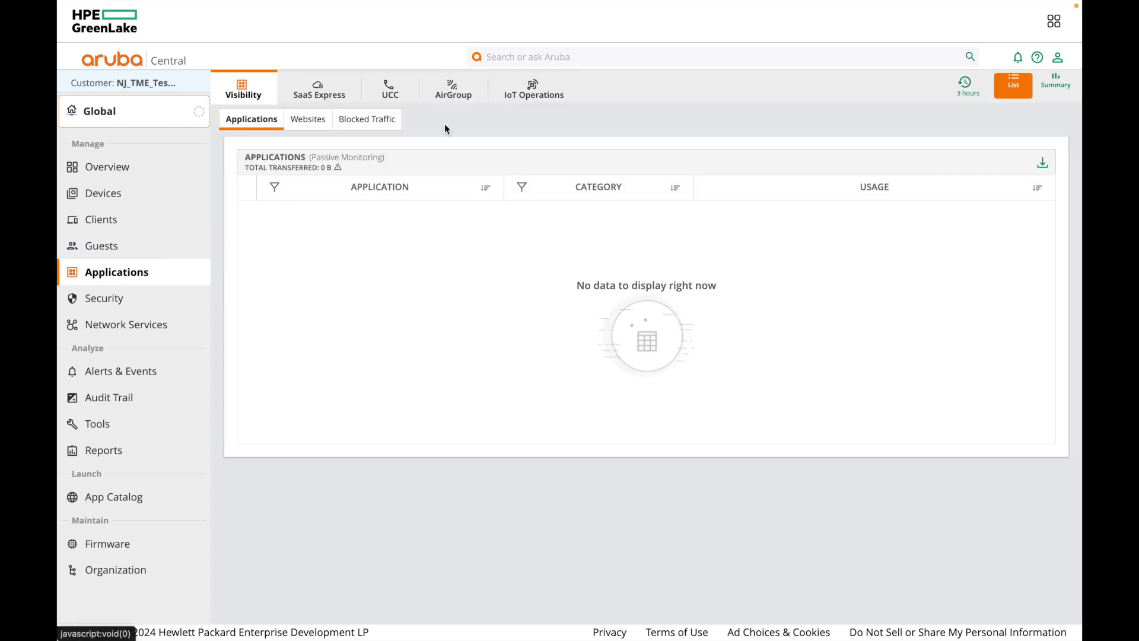
Enable Personal device visibility and sharing on the AirGroup Config Servers page
left_click(457, 87)
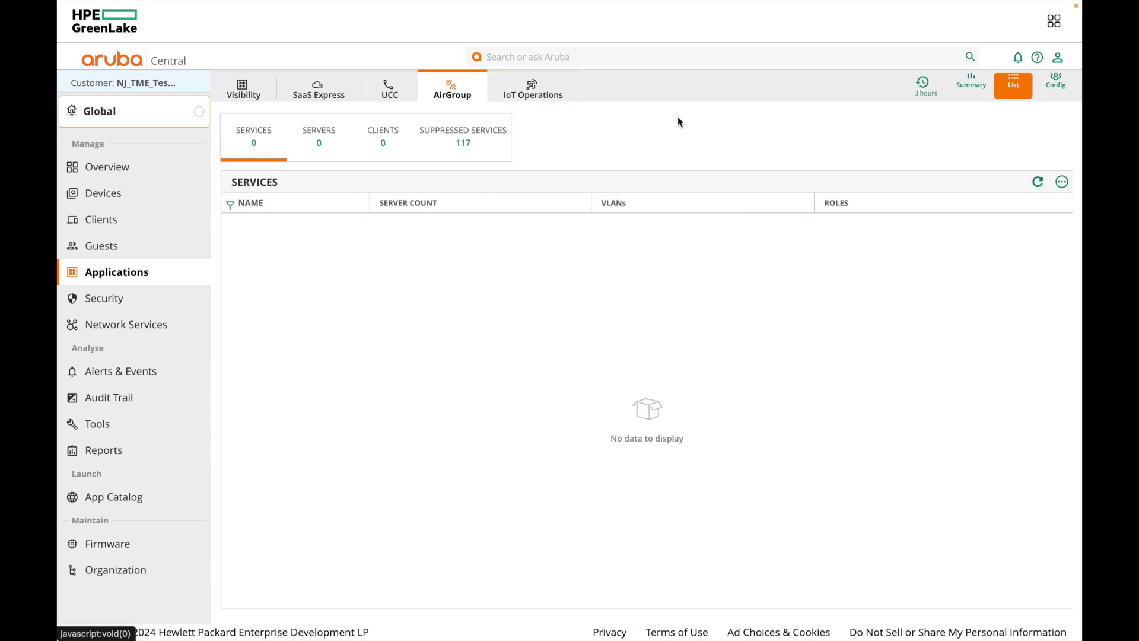
left_click(1055, 89)
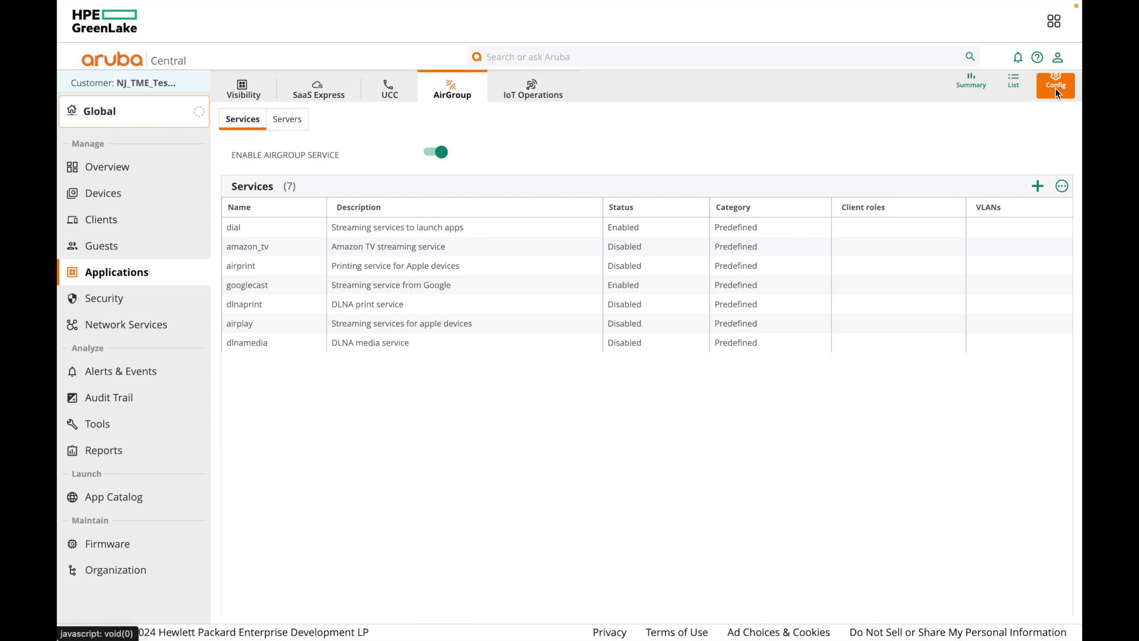
left_click(287, 120)
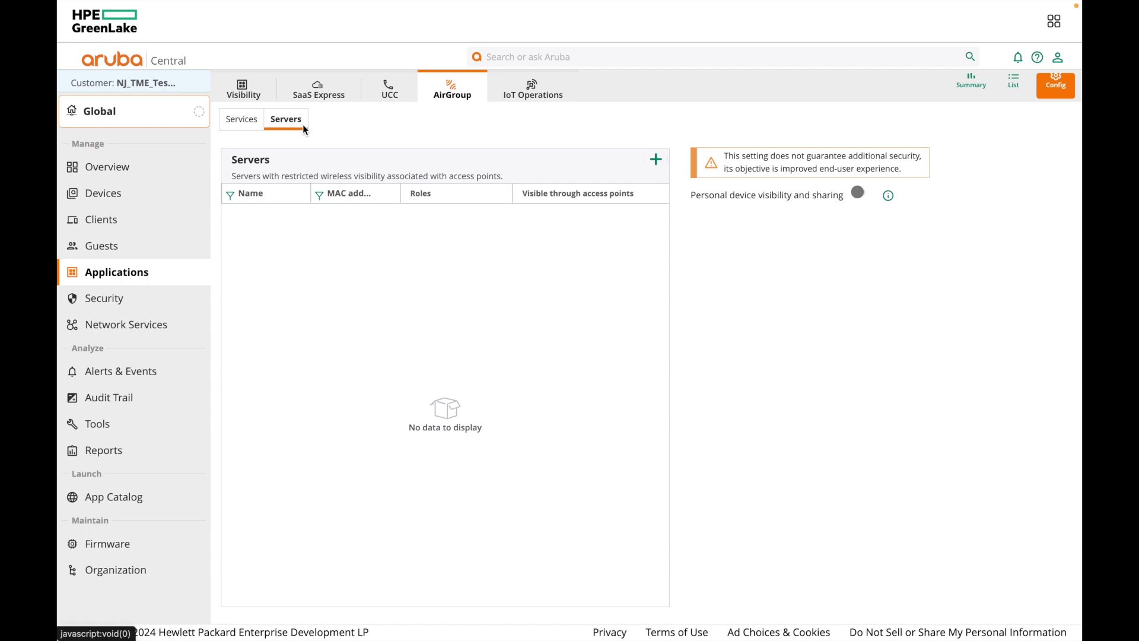
left_click(861, 195)
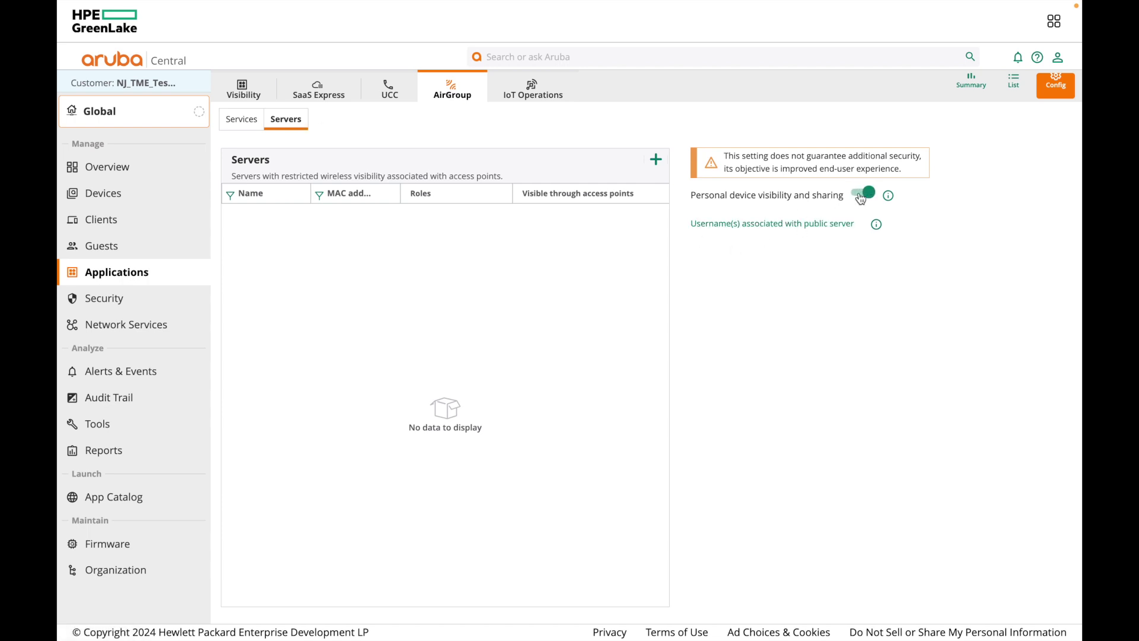